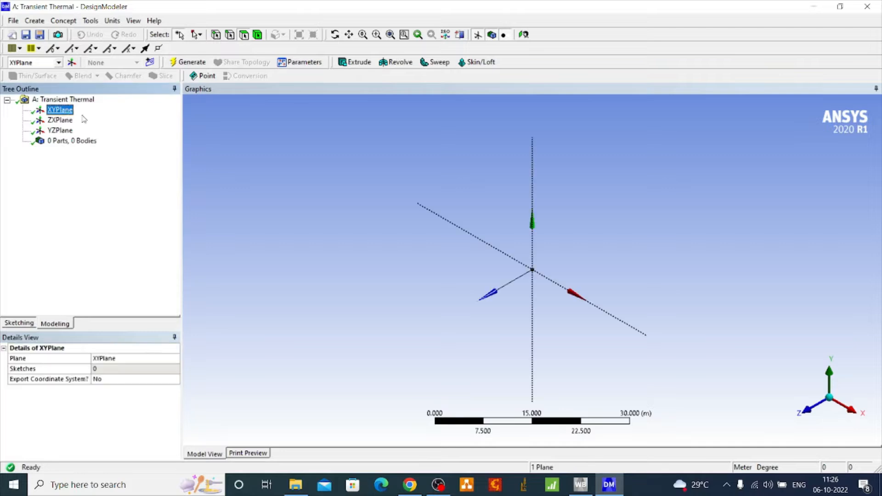
View the XY plane face-on and set the geometry units to millimetres
{"action": "left_click", "coordinate": [524, 36]}
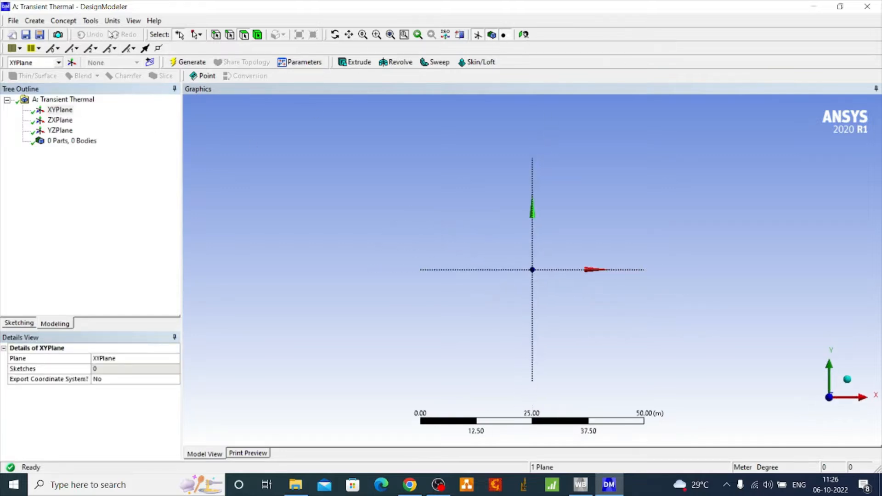
{"action": "left_click", "coordinate": [112, 20]}
{"action": "left_click", "coordinate": [131, 62]}
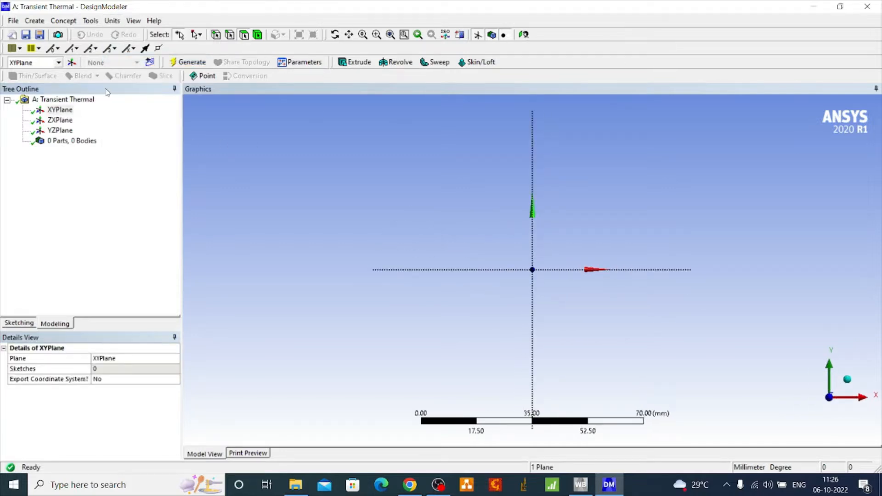
Create a sphere primitive centred at the origin and generate its body
{"action": "left_click", "coordinate": [35, 21]}
{"action": "mouse_move", "coordinate": [109, 252]}
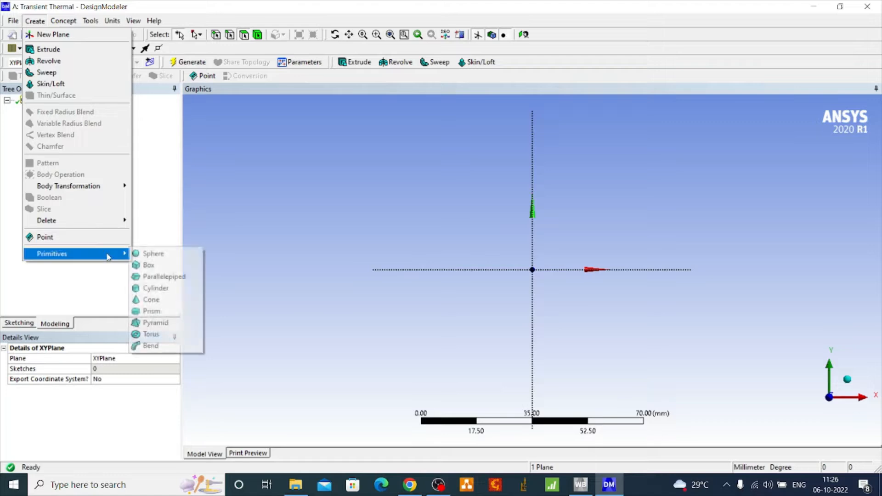
{"action": "left_click", "coordinate": [168, 255]}
{"action": "left_click", "coordinate": [189, 62]}
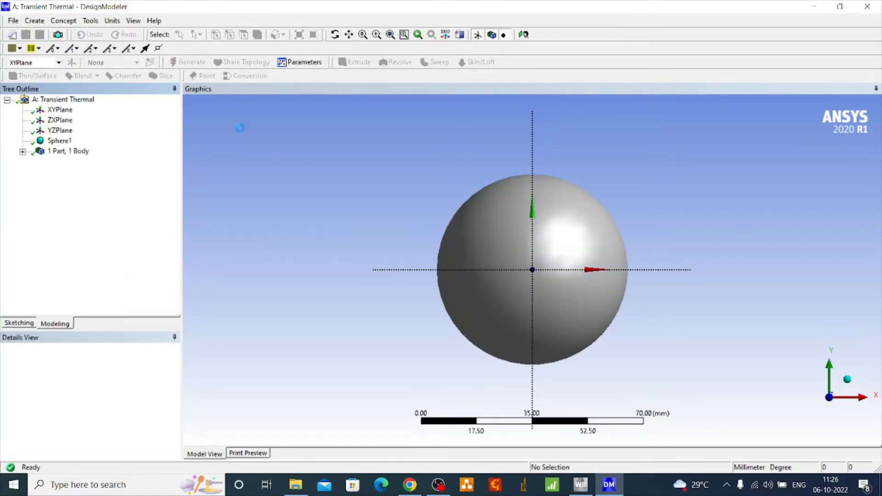
Switch to Workbench, open the transient thermal system's model in Mechanical and generate the default mesh
{"action": "left_click", "coordinate": [580, 484]}
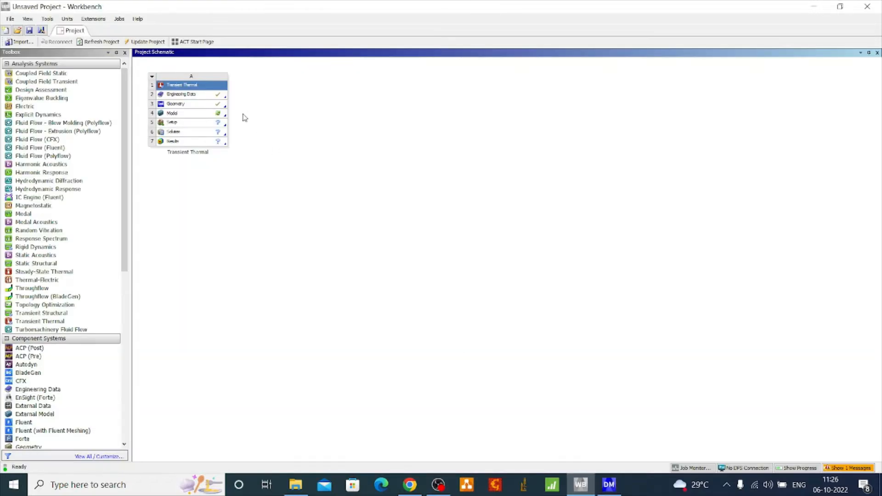
{"action": "double_click", "coordinate": [206, 115]}
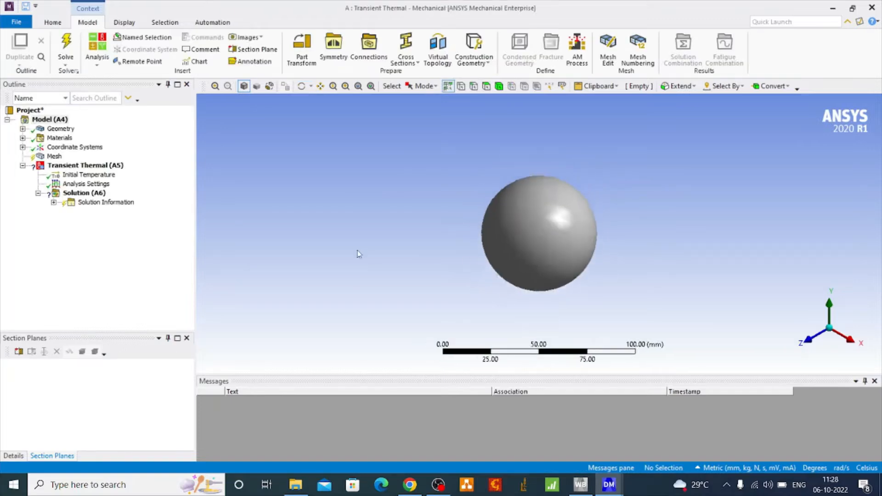
{"action": "left_click", "coordinate": [55, 157]}
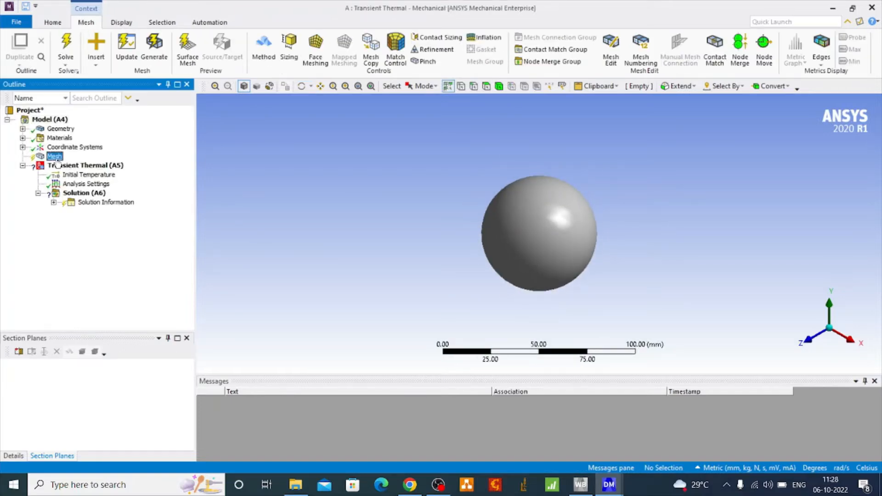
{"action": "left_click", "coordinate": [166, 63]}
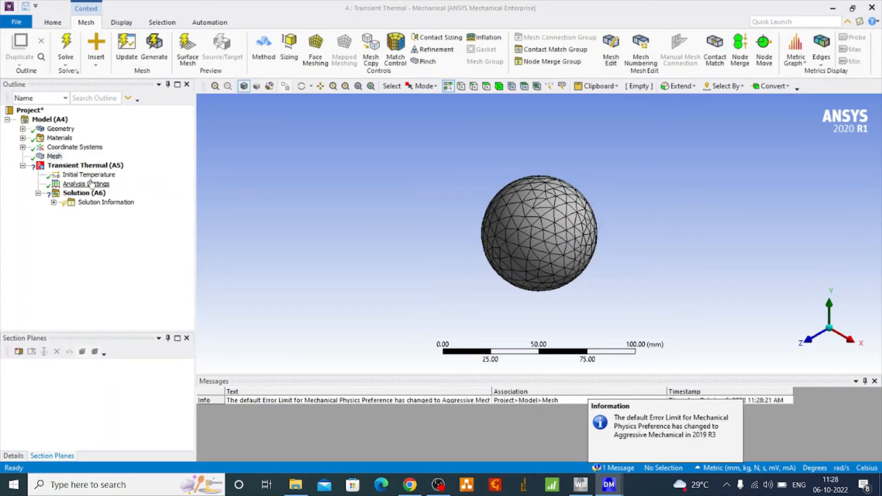
Set the mesh's physics preference to Nonlinear Mechanical
{"action": "left_click", "coordinate": [55, 157]}
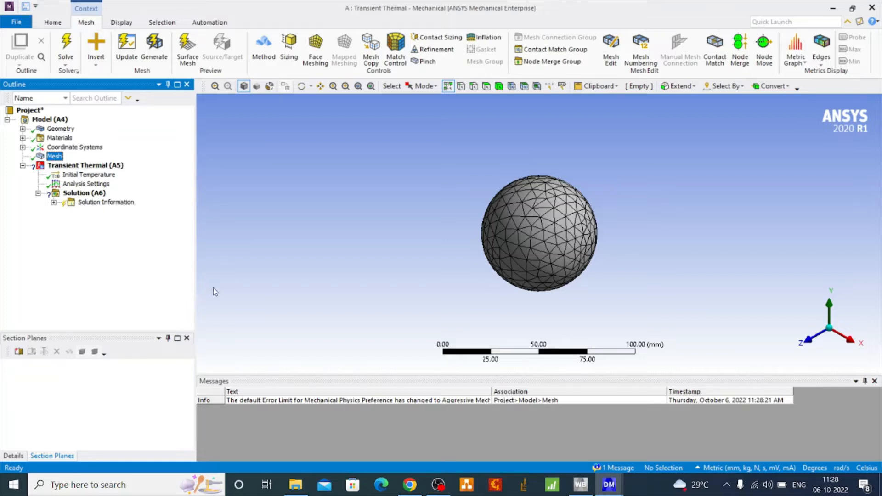
{"action": "left_click", "coordinate": [1, 335]}
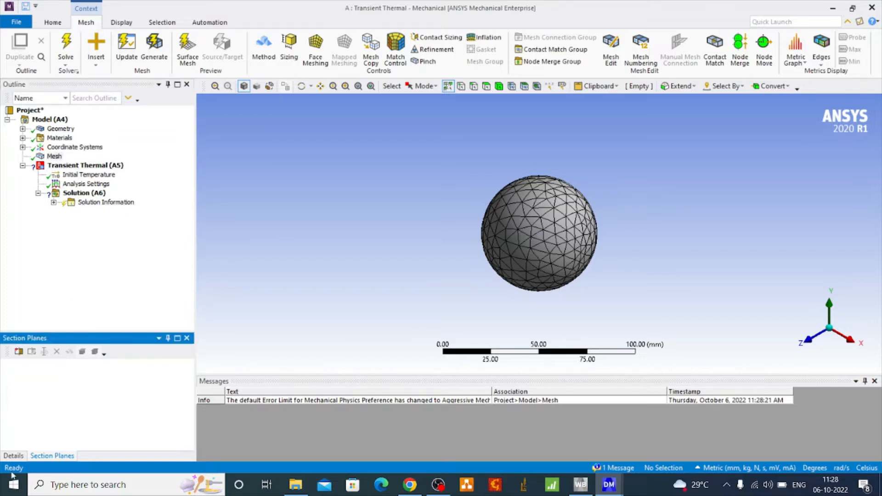
{"action": "left_click", "coordinate": [13, 455]}
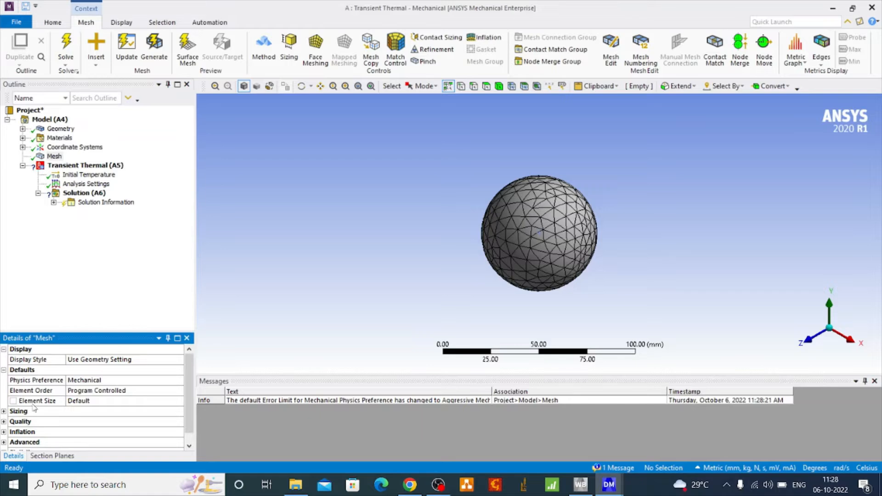
{"action": "left_click", "coordinate": [133, 380]}
{"action": "left_click", "coordinate": [133, 380]}
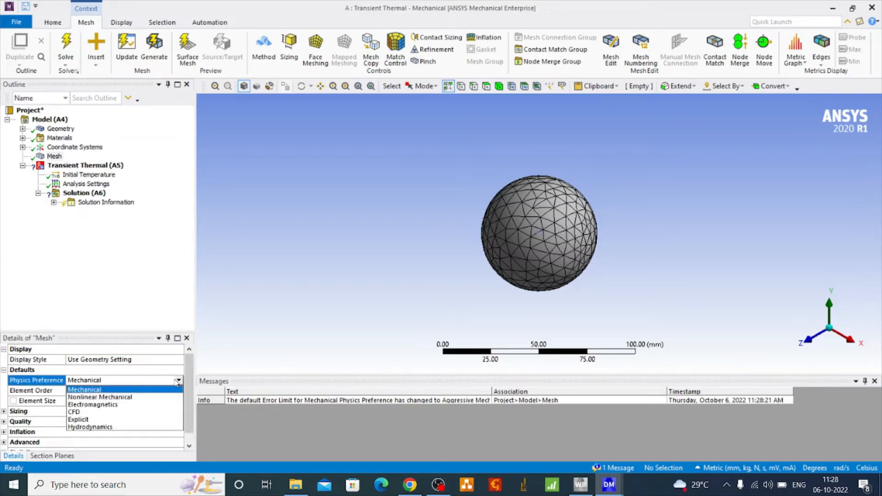
{"action": "left_click", "coordinate": [135, 398]}
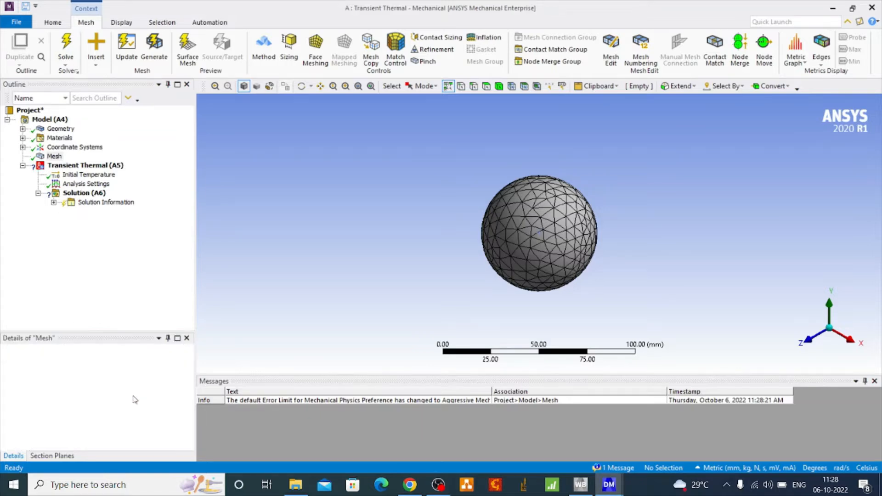
Insert a mesh sizing control and scope it to the sphere body
{"action": "right_click", "coordinate": [53, 158]}
{"action": "mouse_move", "coordinate": [92, 162]}
{"action": "left_click", "coordinate": [204, 183]}
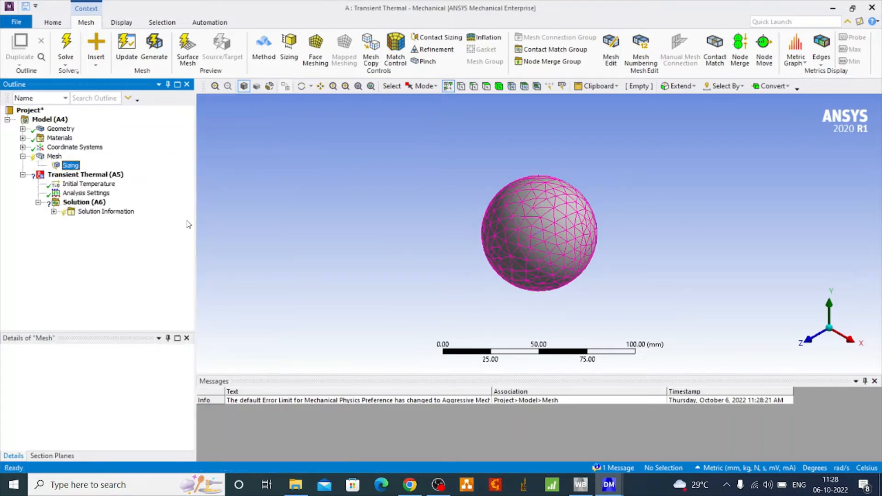
{"action": "left_click", "coordinate": [499, 86]}
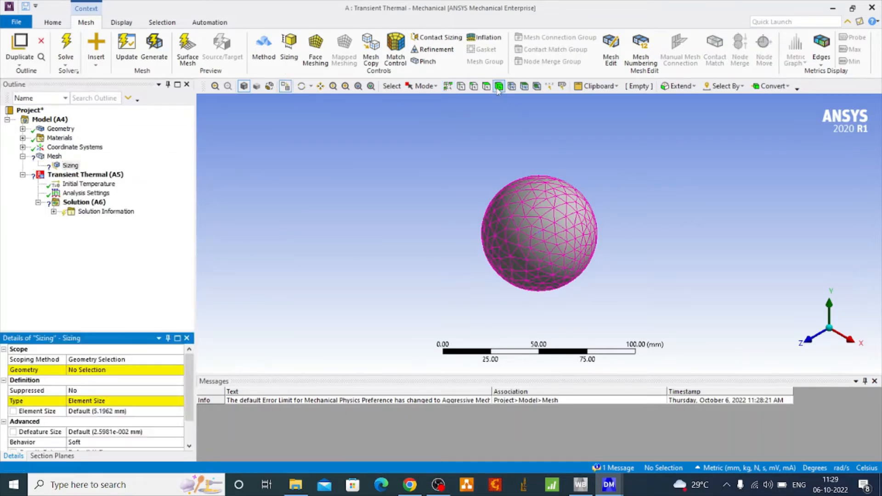
{"action": "left_click", "coordinate": [554, 234]}
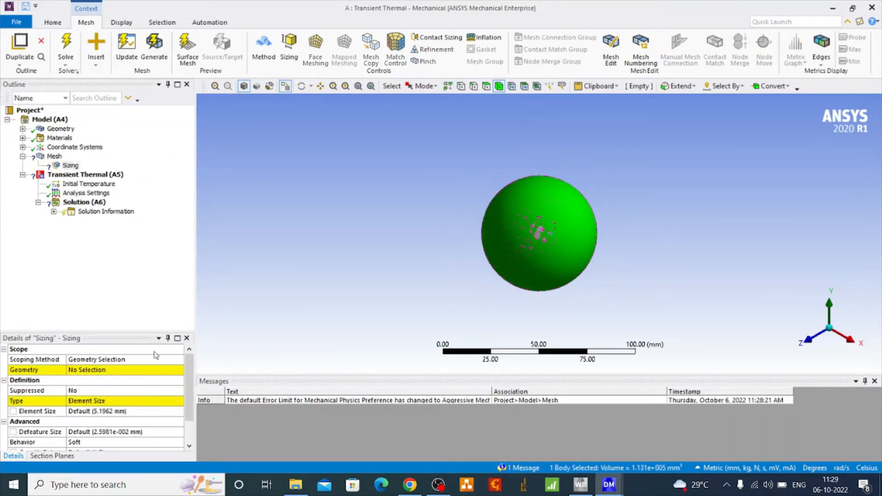
{"action": "left_click", "coordinate": [90, 369]}
{"action": "left_click", "coordinate": [90, 370]}
Set the body sizing's element size to 4 mm and regenerate the mesh
{"action": "left_click", "coordinate": [97, 411]}
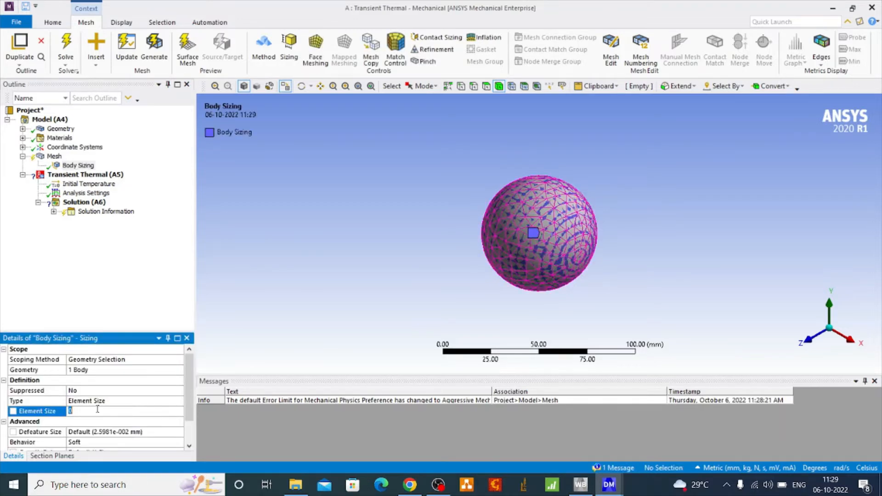
{"action": "type", "text": "4"}
{"action": "key", "text": "Return"}
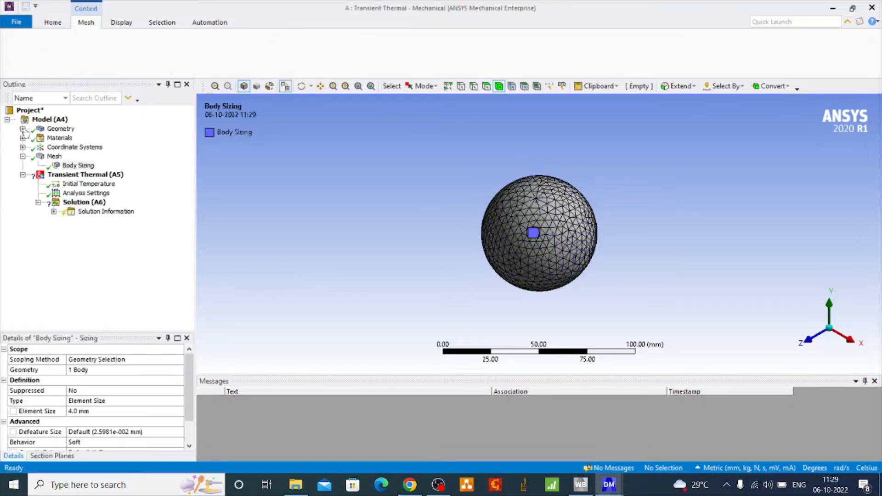
Check the solid's material assignment and the properties of Structural Steel
{"action": "left_click", "coordinate": [22, 128]}
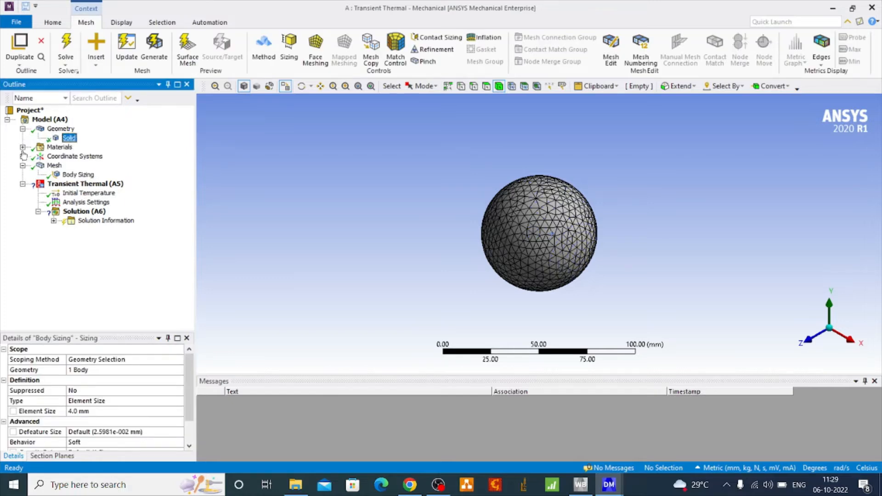
{"action": "left_click", "coordinate": [22, 147]}
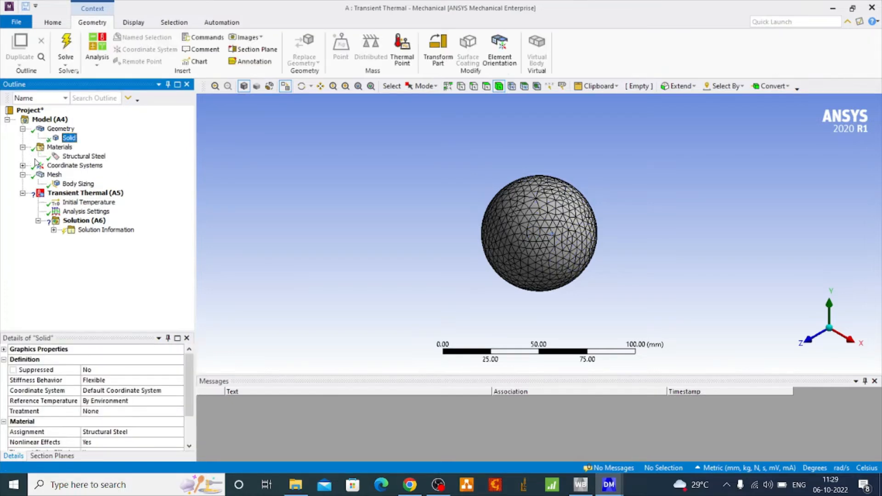
{"action": "left_click", "coordinate": [84, 156]}
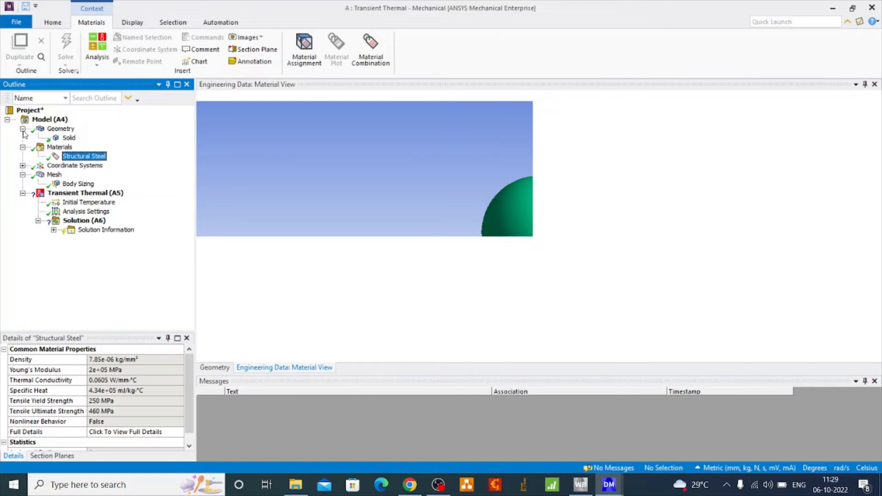
{"action": "left_click", "coordinate": [22, 129]}
{"action": "left_click", "coordinate": [23, 138]}
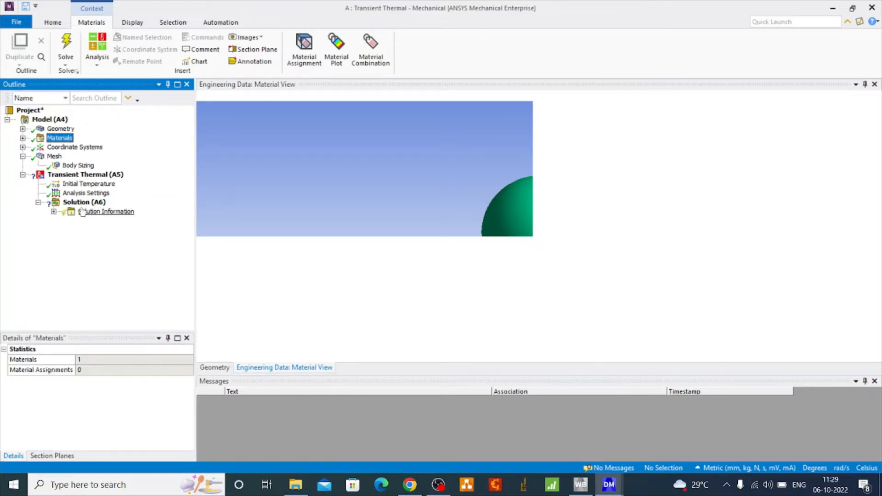
Add a convection load to the transient thermal analysis and apply it to the sphere body
{"action": "left_click", "coordinate": [101, 177]}
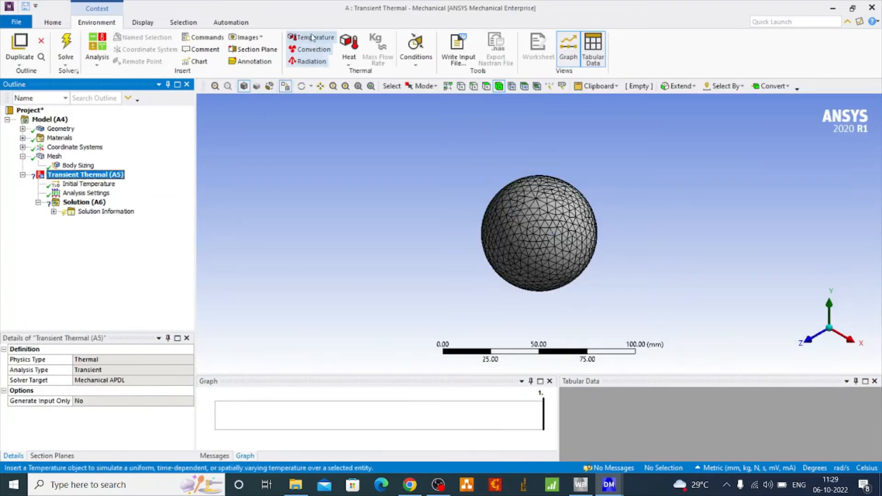
{"action": "left_click", "coordinate": [312, 51]}
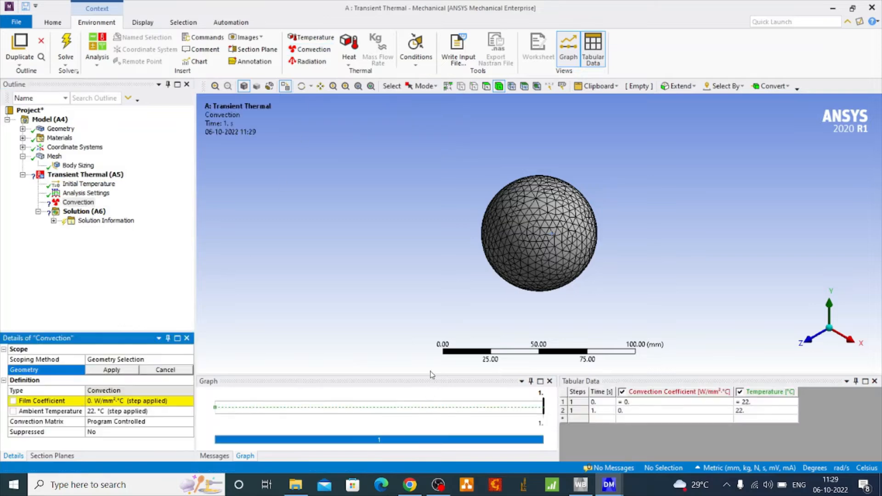
{"action": "left_click", "coordinate": [545, 234]}
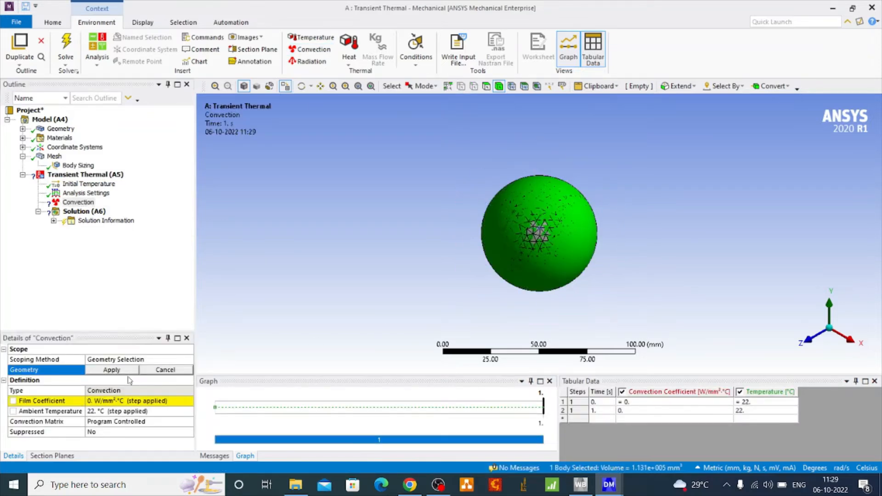
{"action": "left_click", "coordinate": [111, 370]}
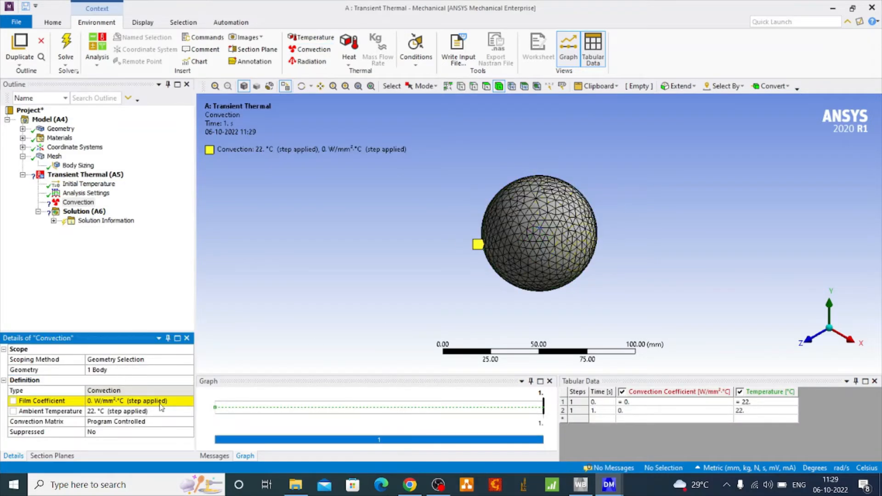
Set the convection's film coefficient to 15 W/mm²·°C
{"action": "left_click", "coordinate": [119, 402]}
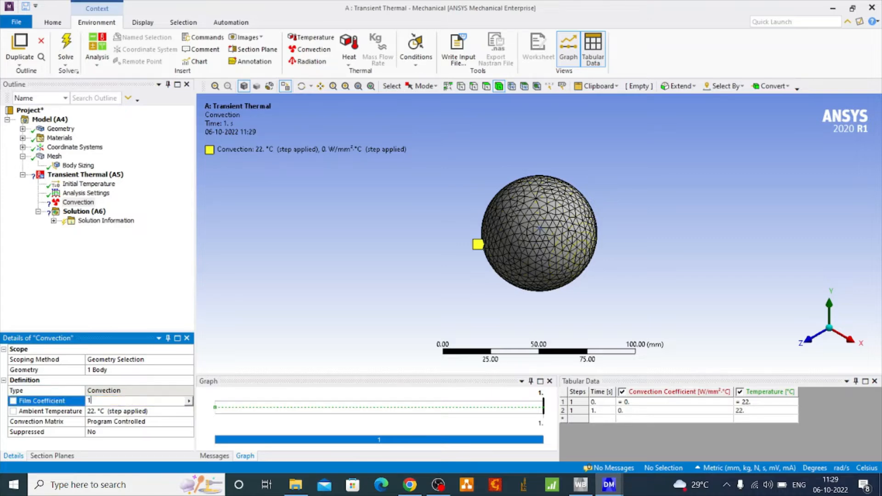
{"action": "key", "text": "Return"}
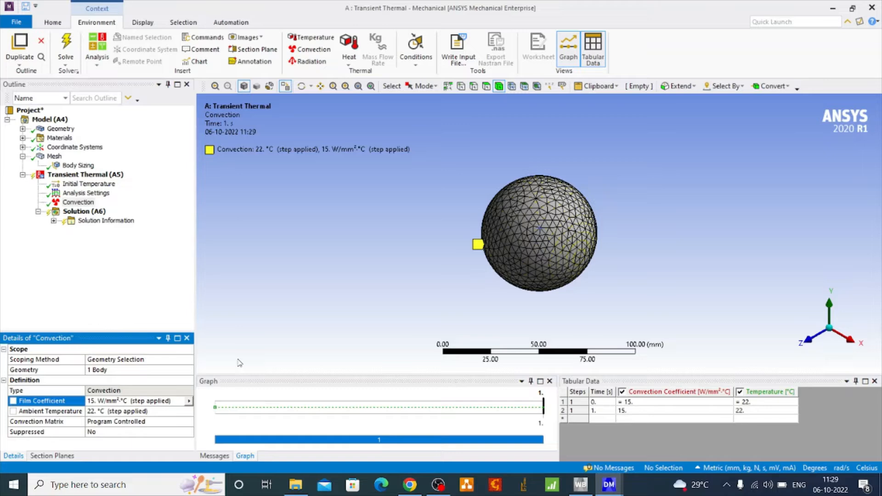
Import a film coefficient of 5e-6 W/mm²·°C for the convection from the Convection_Samples data source
{"action": "left_click", "coordinate": [189, 401]}
{"action": "left_click", "coordinate": [237, 342]}
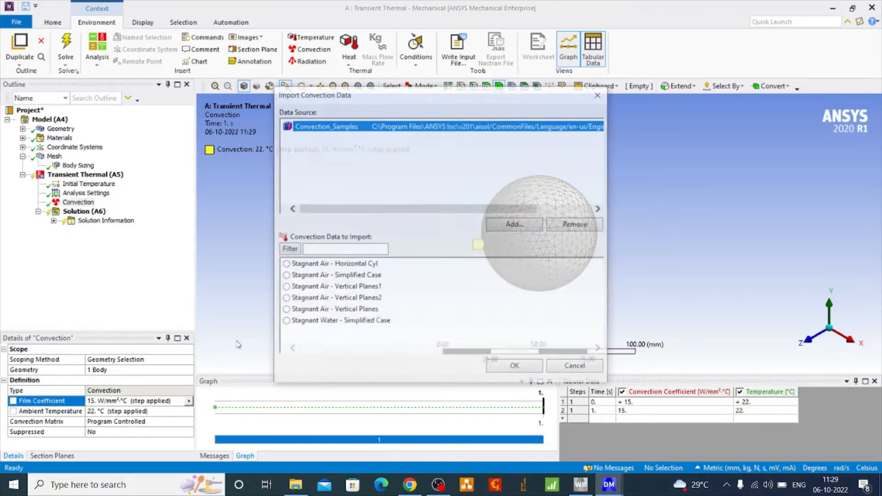
{"action": "left_click", "coordinate": [516, 368]}
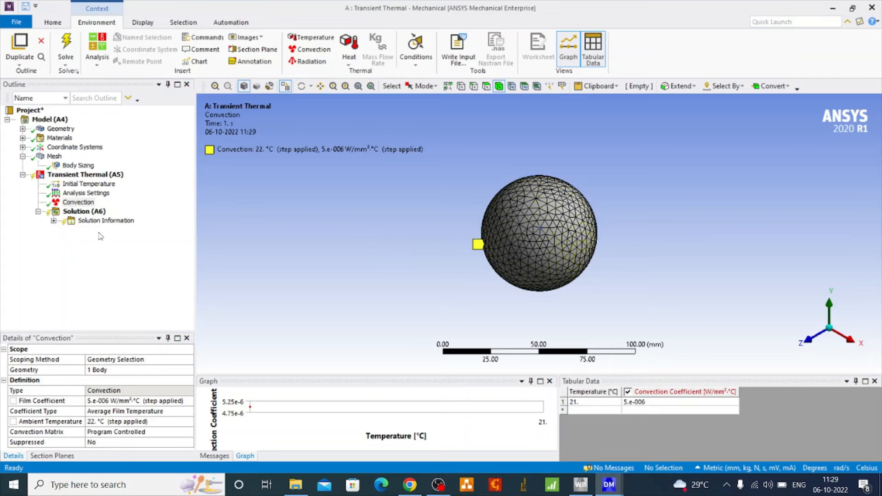
Set the uniform initial temperature of the analysis to 450 °C
{"action": "left_click", "coordinate": [89, 184]}
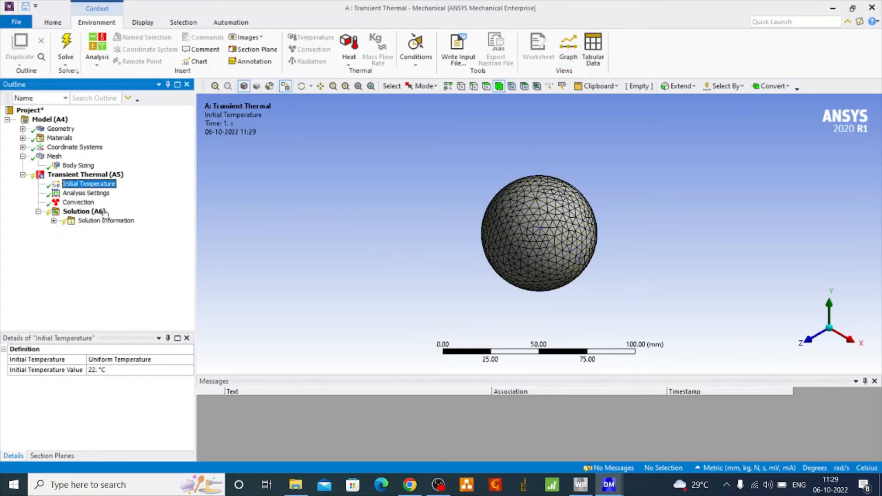
{"action": "left_click", "coordinate": [123, 369]}
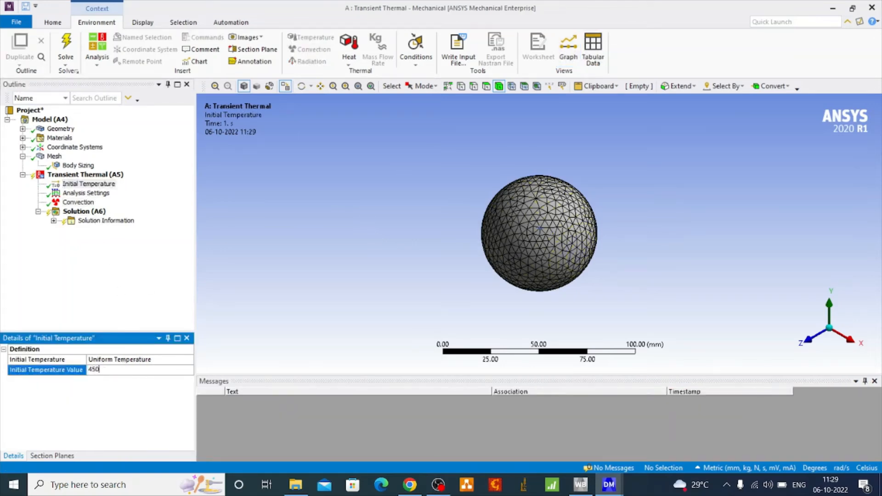
Set the analysis settings to 20 steps with auto time stepping off
{"action": "left_click", "coordinate": [85, 193]}
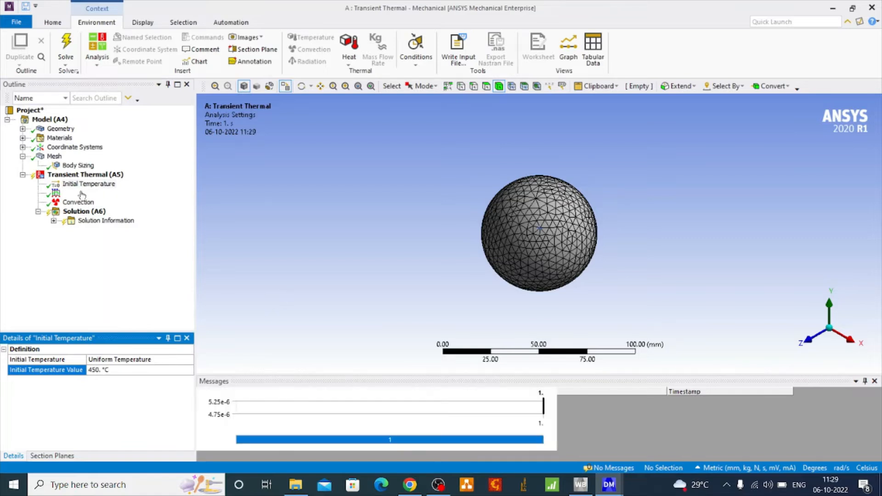
{"action": "left_click", "coordinate": [106, 360]}
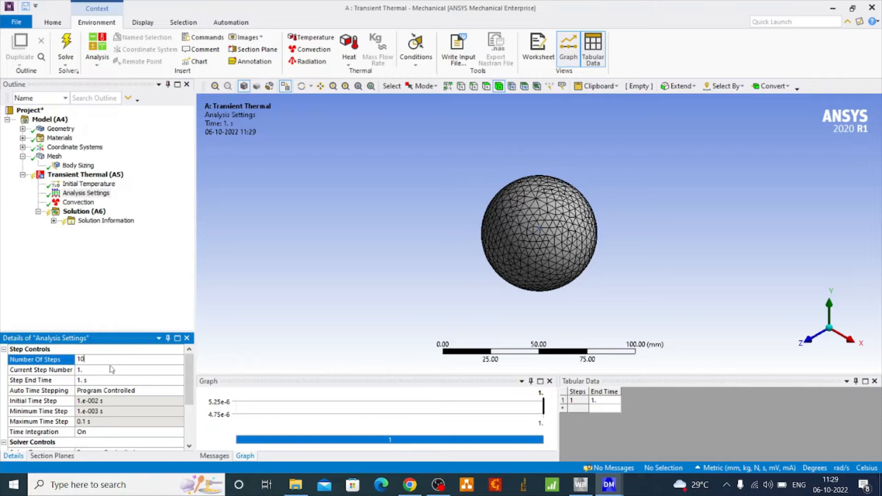
{"action": "type", "text": "20"}
{"action": "left_click", "coordinate": [156, 391]}
{"action": "left_click", "coordinate": [179, 390]}
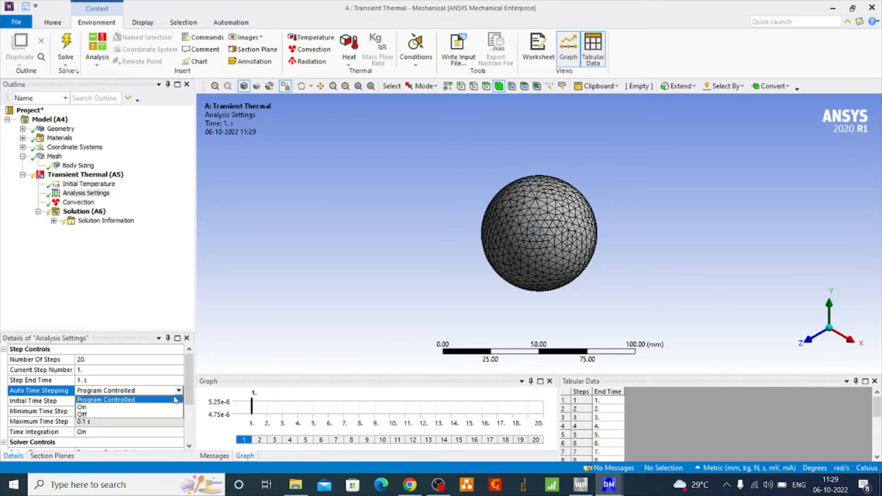
{"action": "left_click", "coordinate": [123, 414]}
{"action": "left_click", "coordinate": [296, 251]}
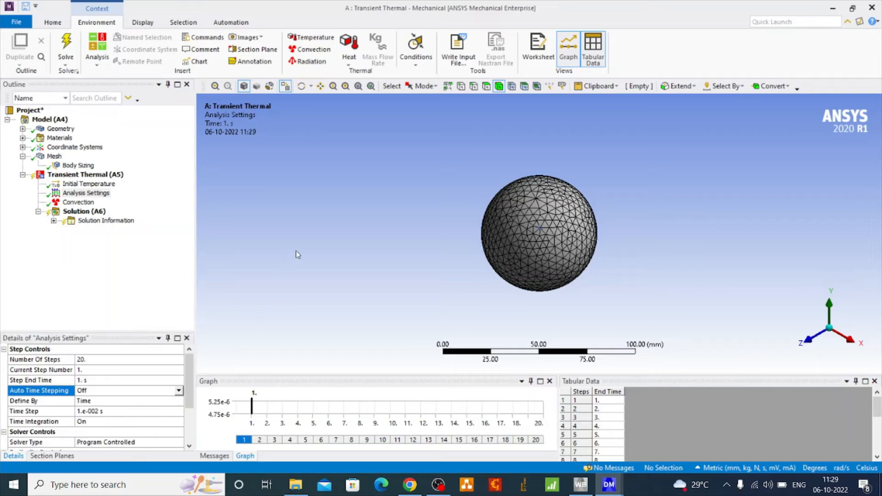
Add a temperature result to the solution and solve the transient thermal analysis
{"action": "left_click", "coordinate": [84, 204]}
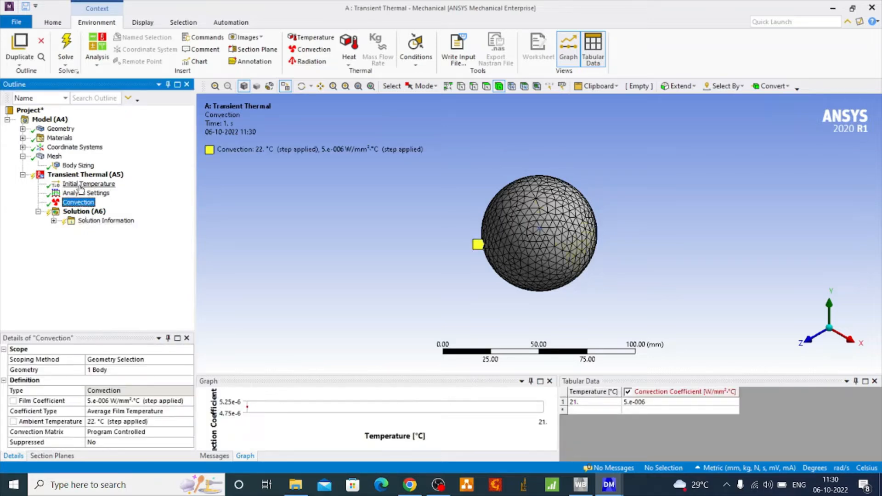
{"action": "left_click", "coordinate": [81, 185]}
{"action": "left_click", "coordinate": [84, 211]}
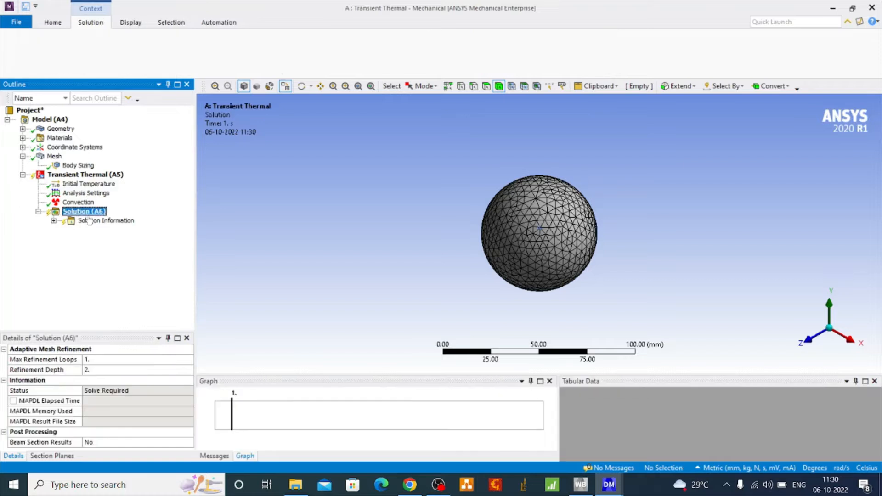
{"action": "left_click", "coordinate": [368, 58]}
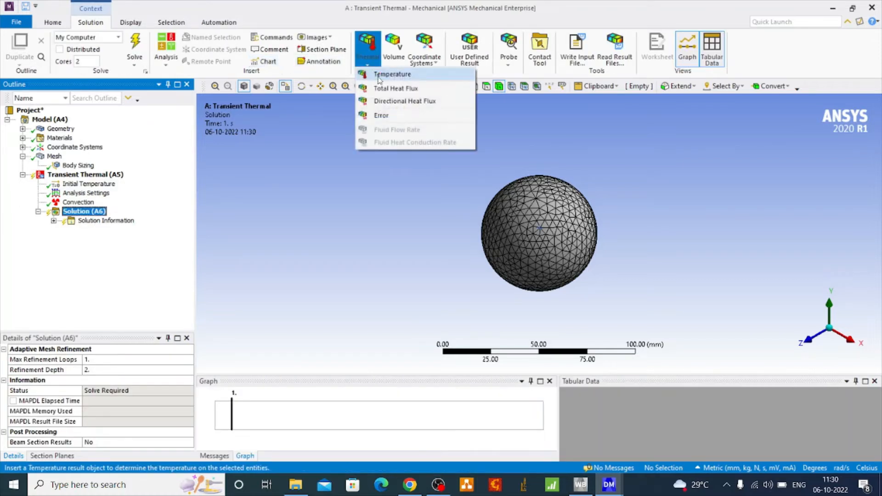
{"action": "left_click", "coordinate": [380, 81]}
{"action": "left_click", "coordinate": [84, 212]}
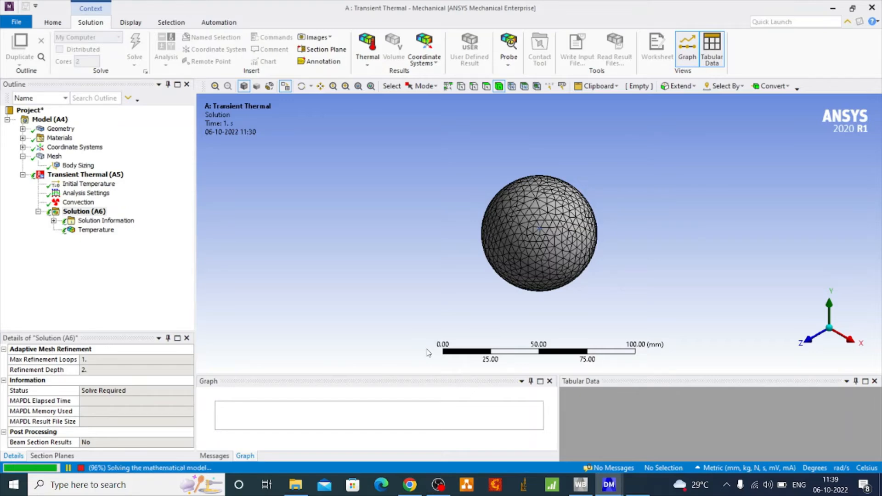
Animate the temperature result on the sphere and set its edge display to No WireFrame
{"action": "left_click", "coordinate": [94, 230]}
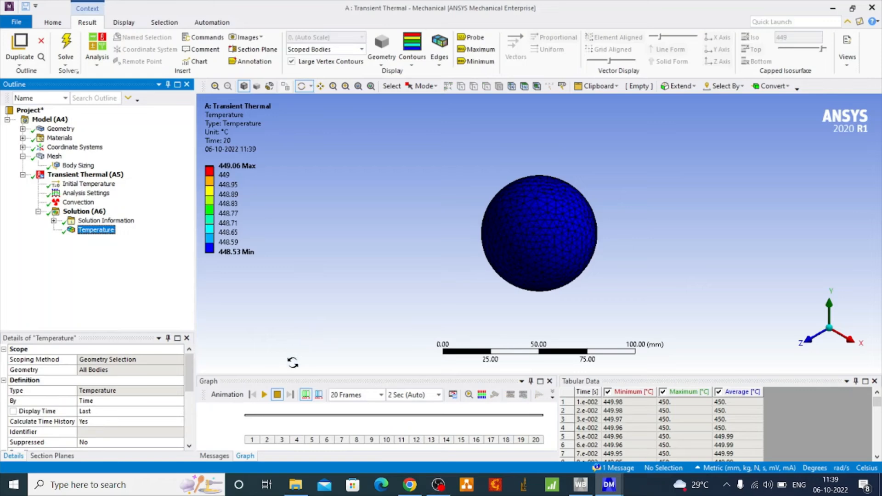
{"action": "left_click", "coordinate": [264, 395]}
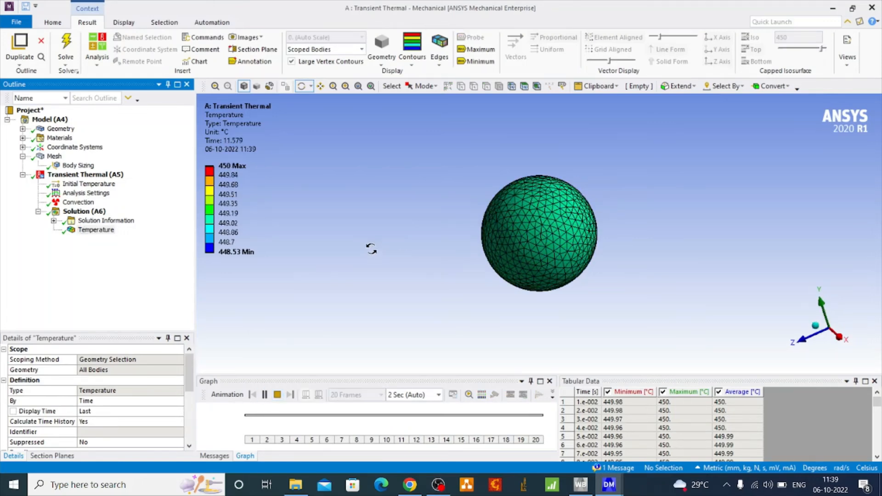
{"action": "left_click", "coordinate": [439, 62]}
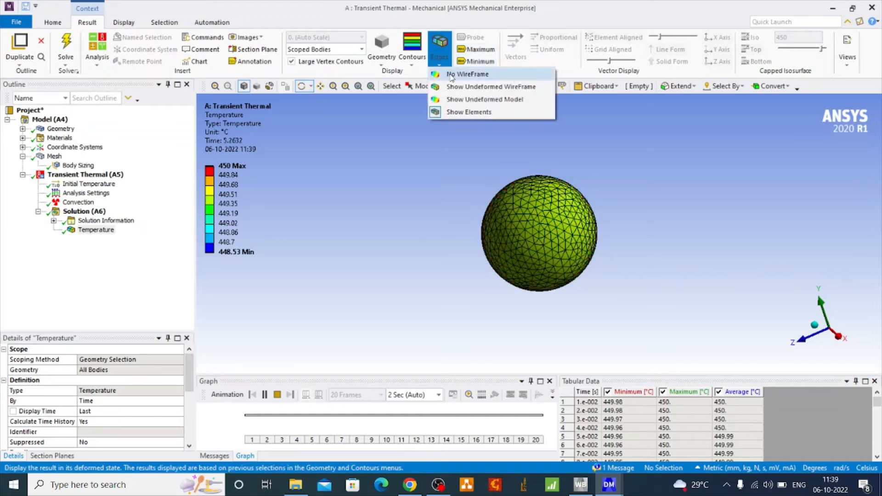
{"action": "left_click", "coordinate": [451, 74]}
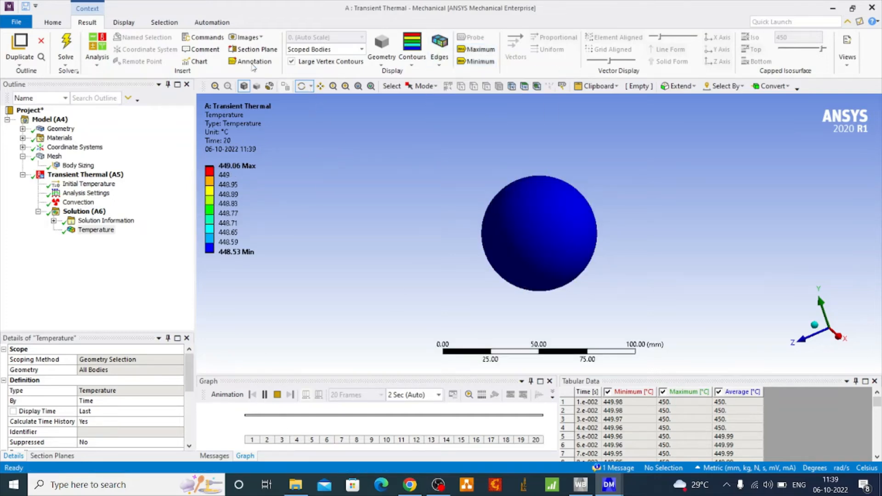
Cut the sphere with a near-vertical section plane through its centre to expose the internal temperature contours
{"action": "left_click", "coordinate": [254, 49]}
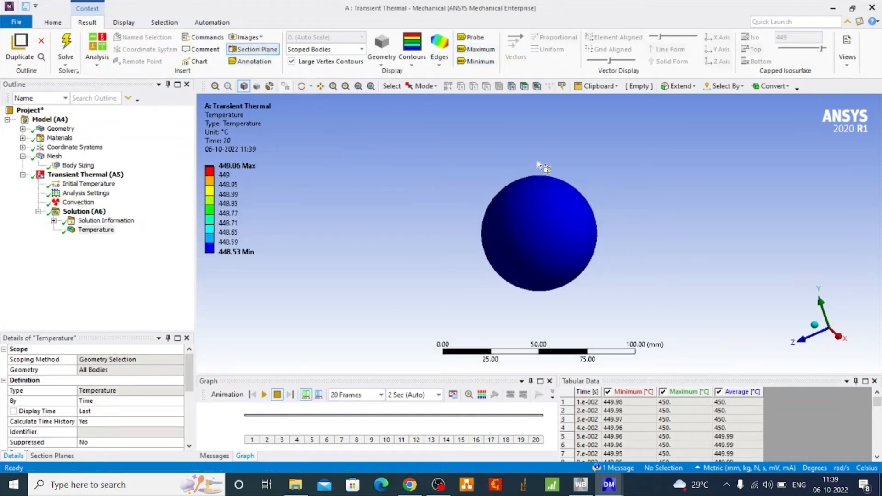
{"action": "left_click_drag", "start_coordinate": [538, 162], "coordinate": [546, 312]}
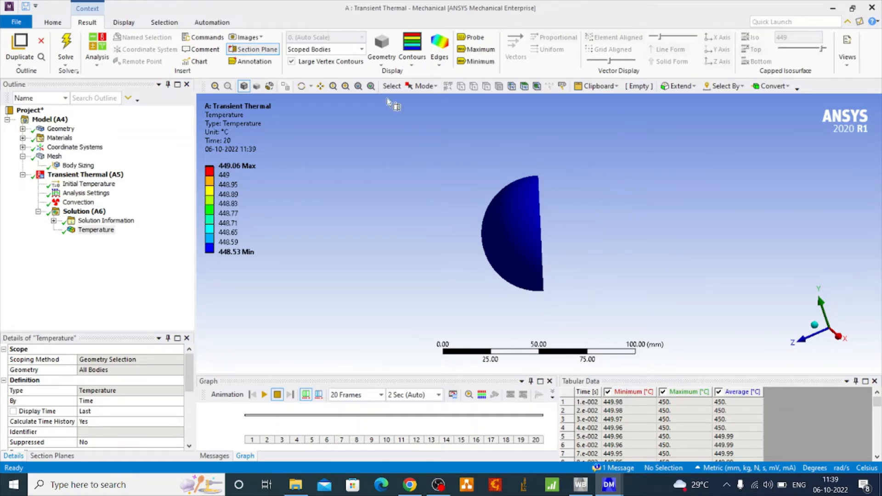
{"action": "left_click", "coordinate": [301, 86]}
{"action": "left_click_drag", "start_coordinate": [508, 203], "coordinate": [401, 221]}
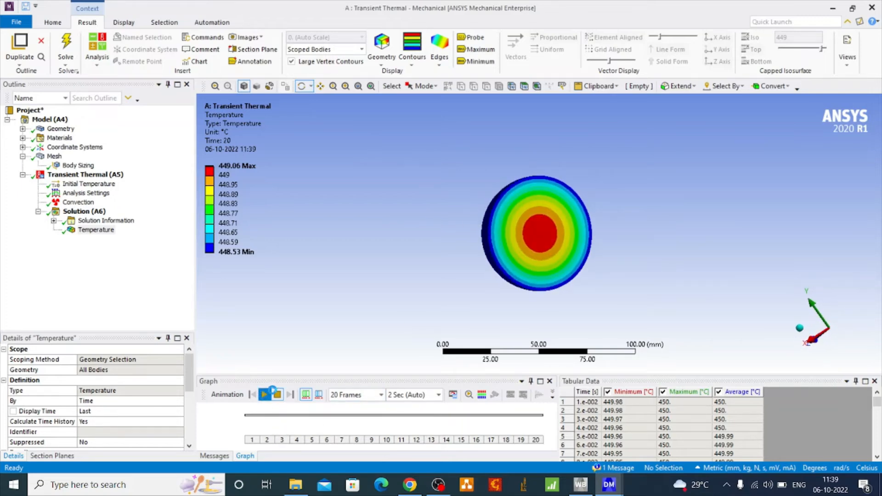
Play the temperature animation on the sectioned sphere to examine how the inside cools over time
{"action": "left_click", "coordinate": [271, 391]}
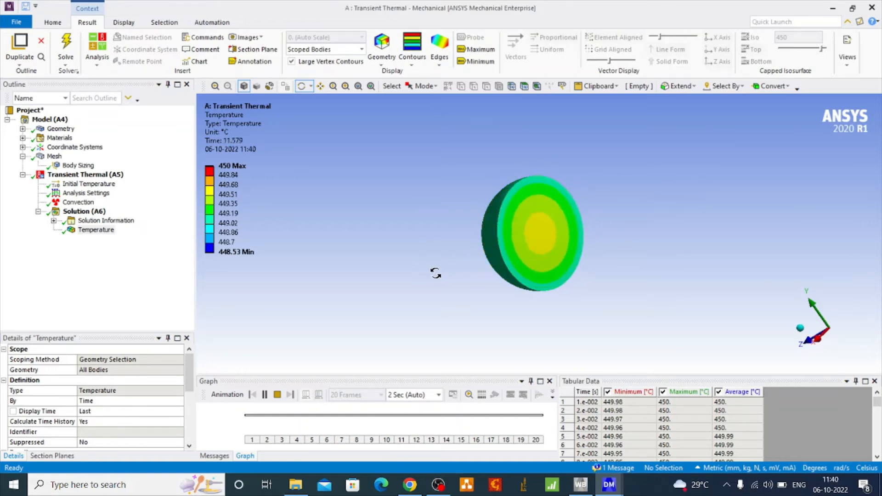
{"action": "left_click_drag", "start_coordinate": [436, 273], "coordinate": [461, 272]}
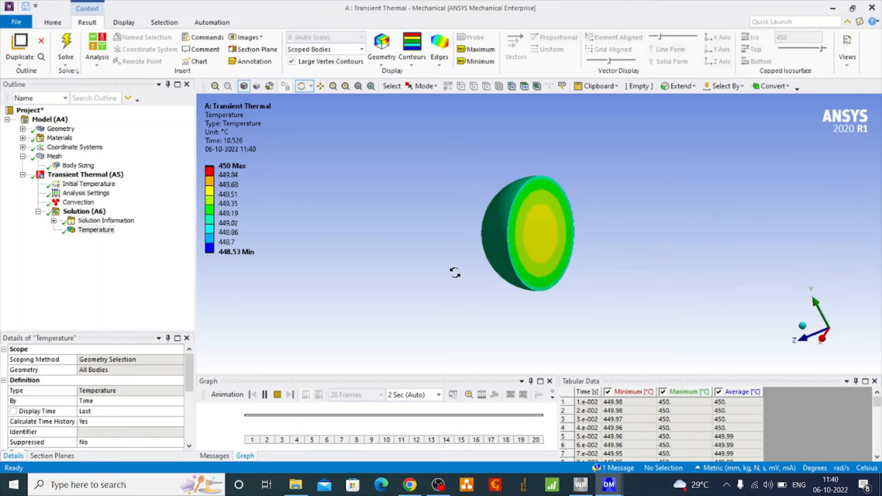
{"action": "left_click", "coordinate": [96, 230]}
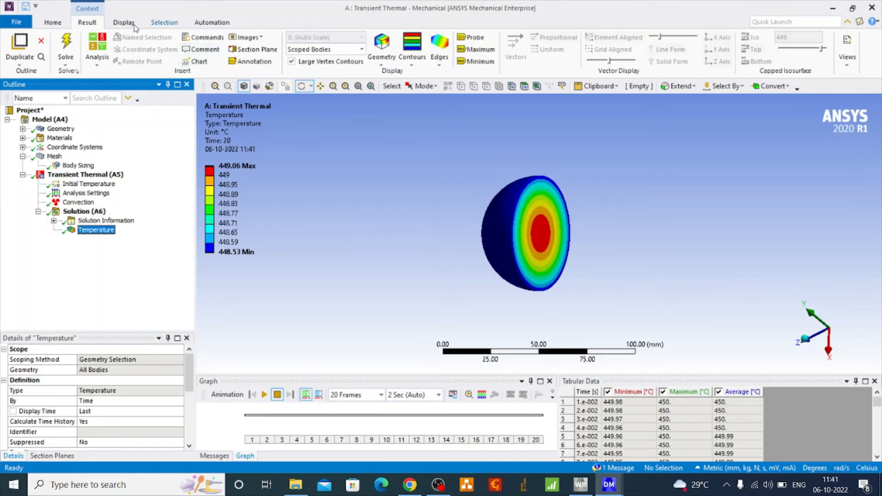
{"action": "left_click", "coordinate": [124, 24]}
{"action": "left_click", "coordinate": [92, 25]}
{"action": "left_click", "coordinate": [381, 53]}
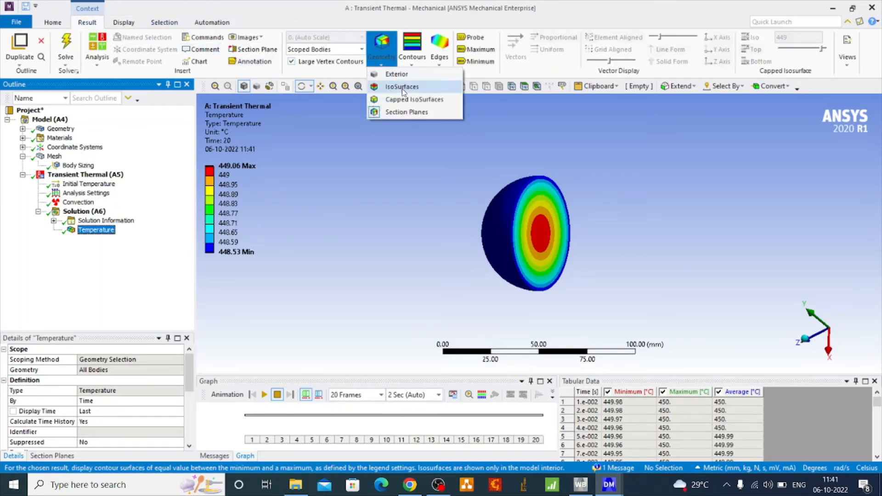
{"action": "left_click", "coordinate": [409, 166]}
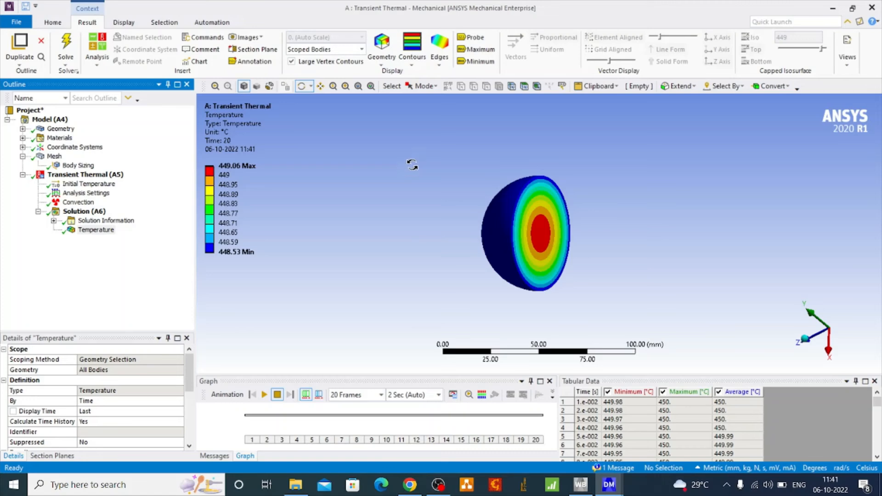
{"action": "left_click", "coordinate": [53, 24]}
{"action": "left_click", "coordinate": [124, 22]}
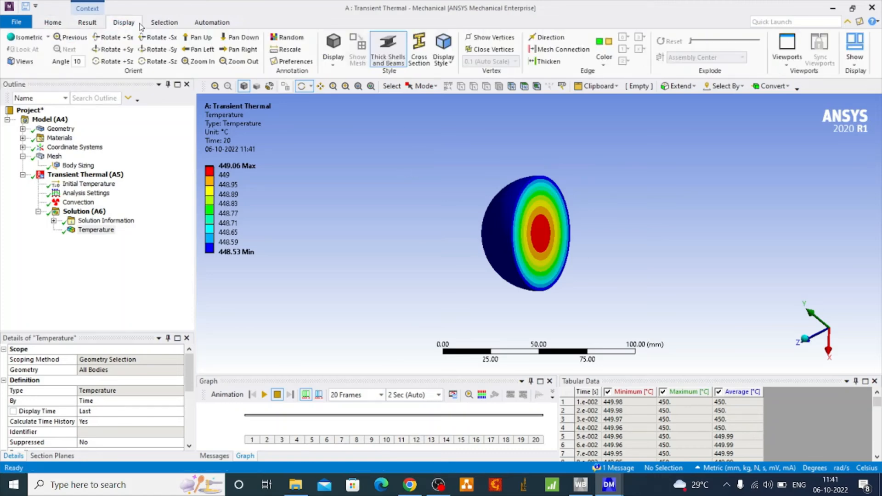
{"action": "left_click", "coordinate": [86, 23]}
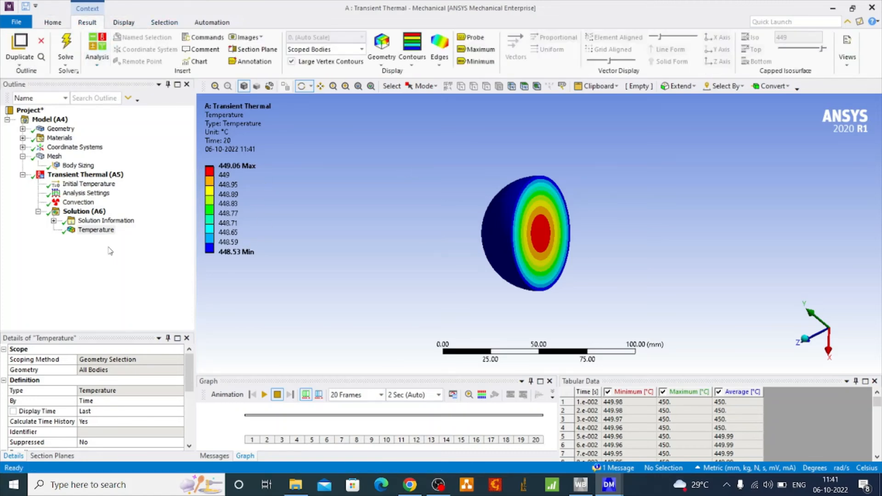
Insert a directional heat flux result under the solution
{"action": "left_click", "coordinate": [77, 212]}
{"action": "right_click", "coordinate": [94, 212]}
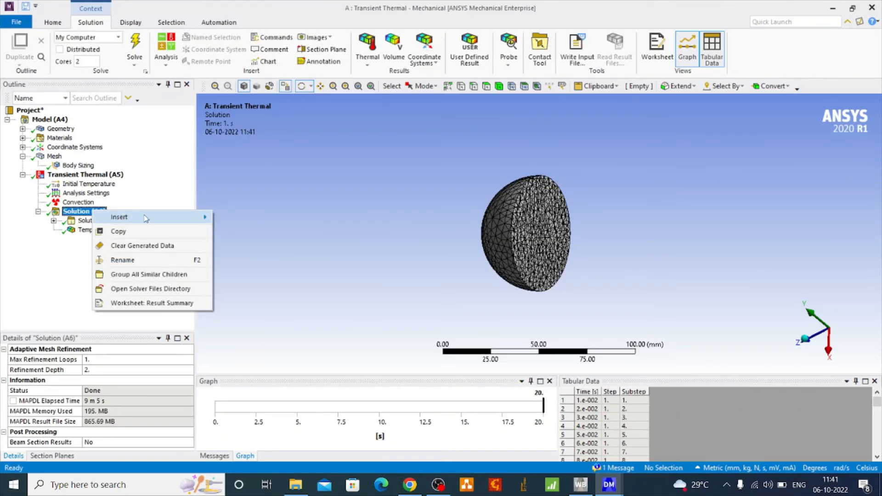
{"action": "mouse_move", "coordinate": [146, 219]}
{"action": "mouse_move", "coordinate": [221, 221]}
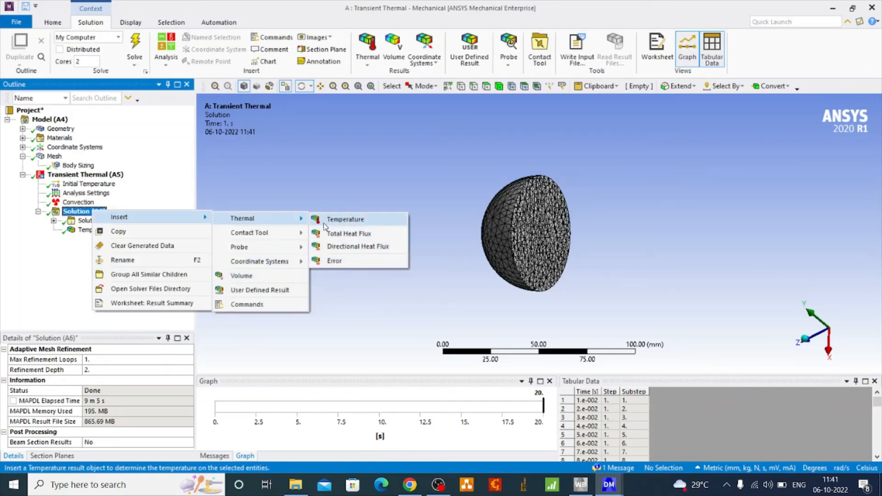
{"action": "left_click", "coordinate": [341, 246]}
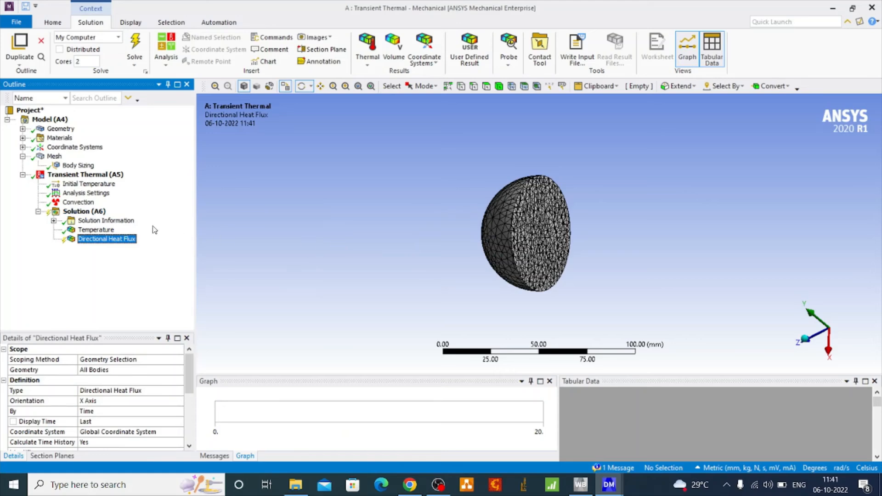
Evaluate all results of the solution
{"action": "left_click", "coordinate": [104, 212]}
{"action": "right_click", "coordinate": [112, 215]}
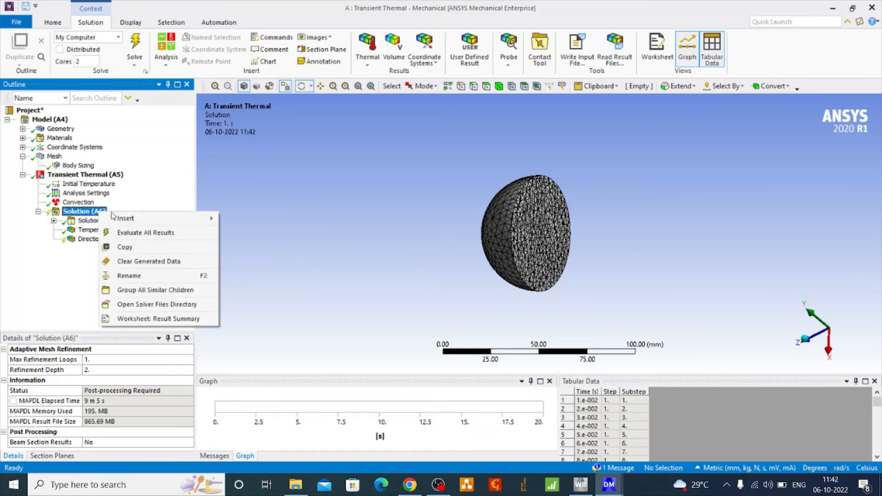
{"action": "left_click", "coordinate": [139, 233]}
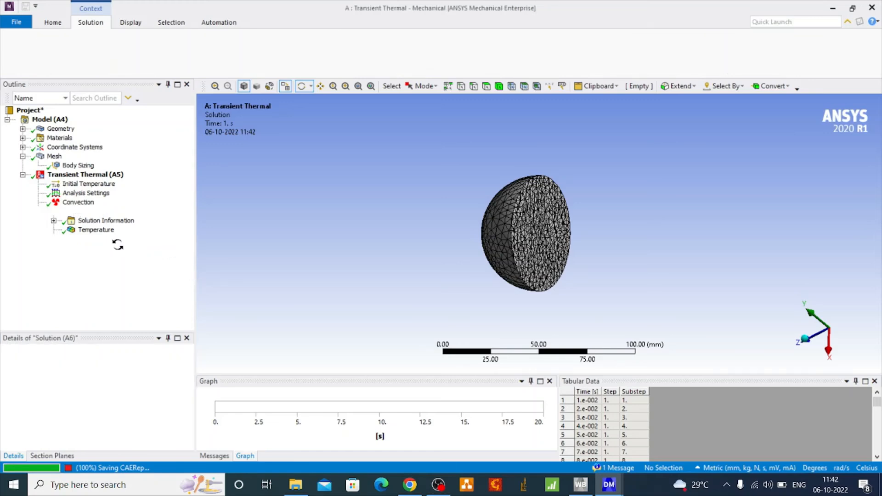
Play the directional heat flux and temperature animations on the sectioned sphere, examining the cut face from different angles
{"action": "left_click", "coordinate": [106, 239]}
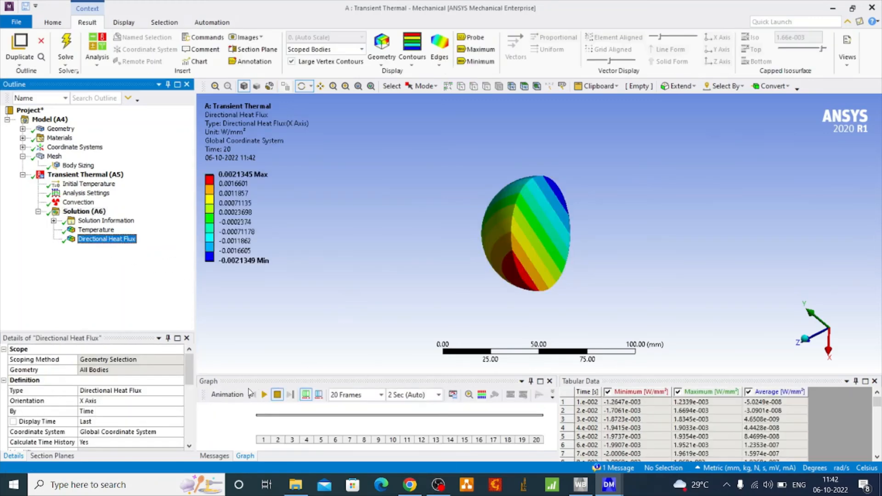
{"action": "left_click", "coordinate": [270, 394]}
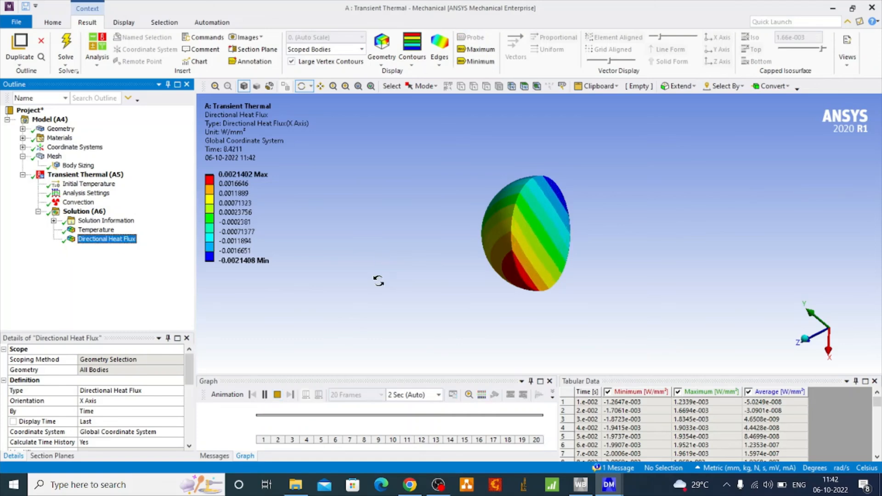
{"action": "left_click_drag", "start_coordinate": [408, 257], "coordinate": [317, 302]}
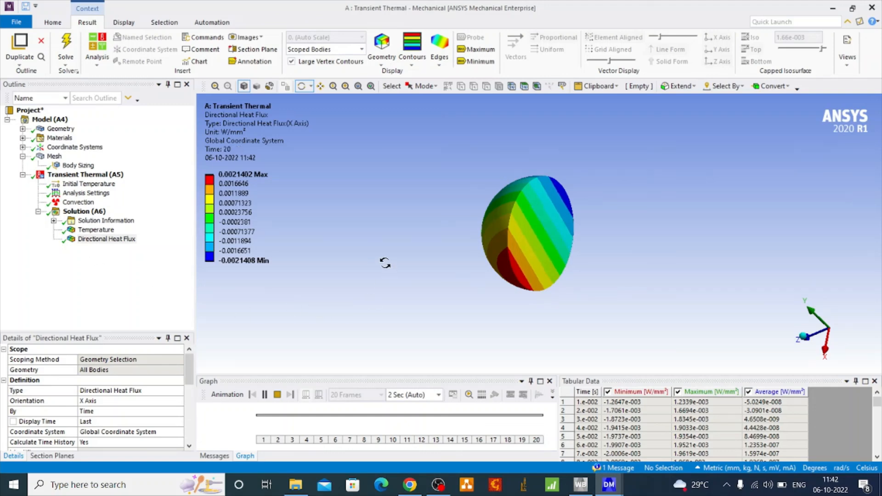
{"action": "left_click_drag", "start_coordinate": [400, 269], "coordinate": [366, 269]}
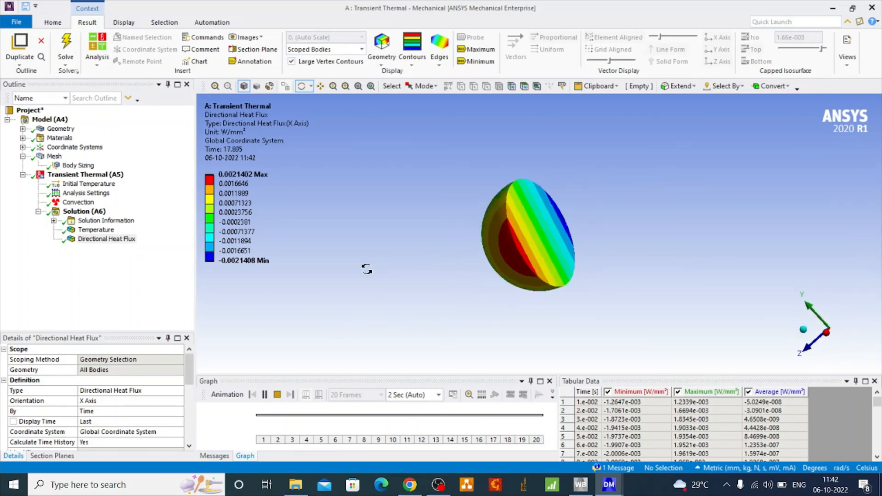
{"action": "left_click", "coordinate": [96, 231]}
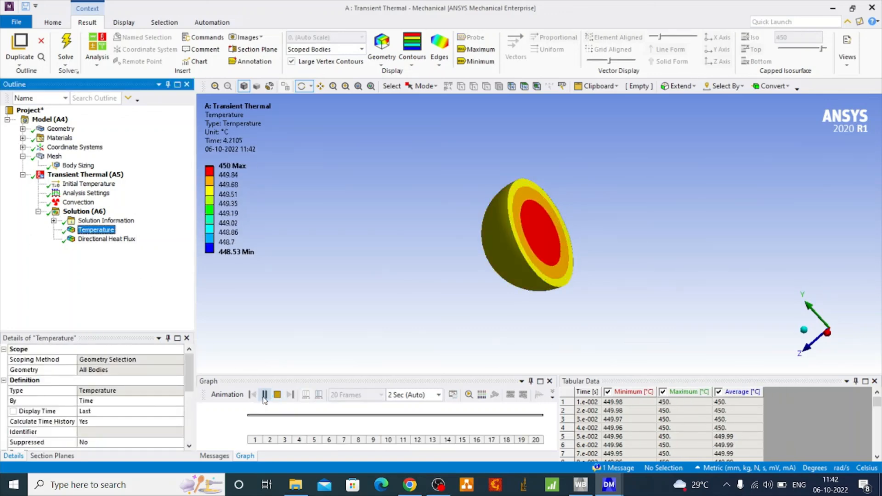
{"action": "left_click_drag", "start_coordinate": [365, 285], "coordinate": [317, 313]}
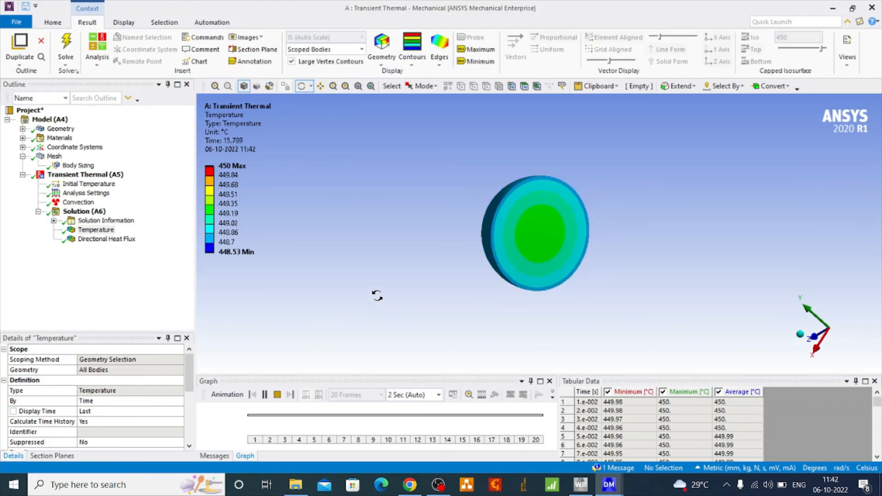